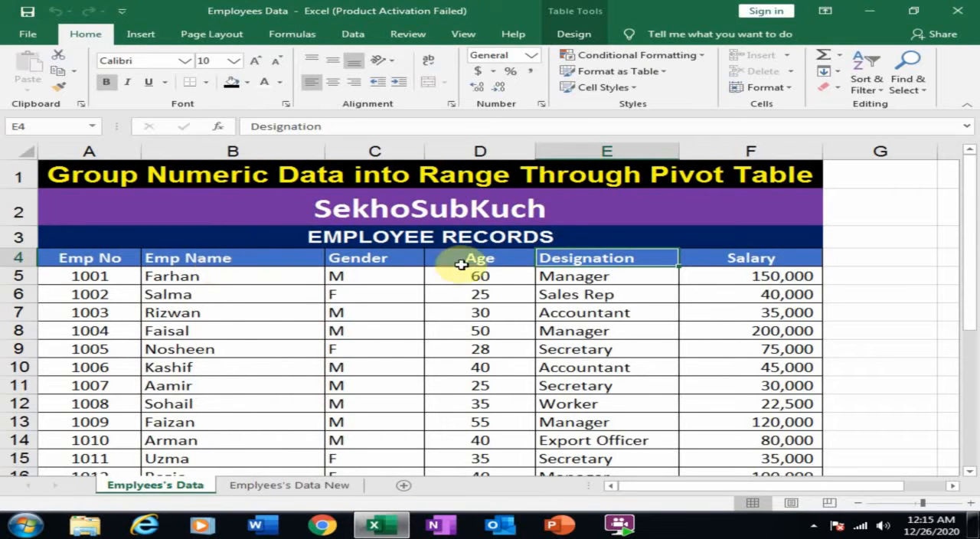
Create a PivotTable from the employee records table (Table1) on a new worksheet
left_click(476, 261)
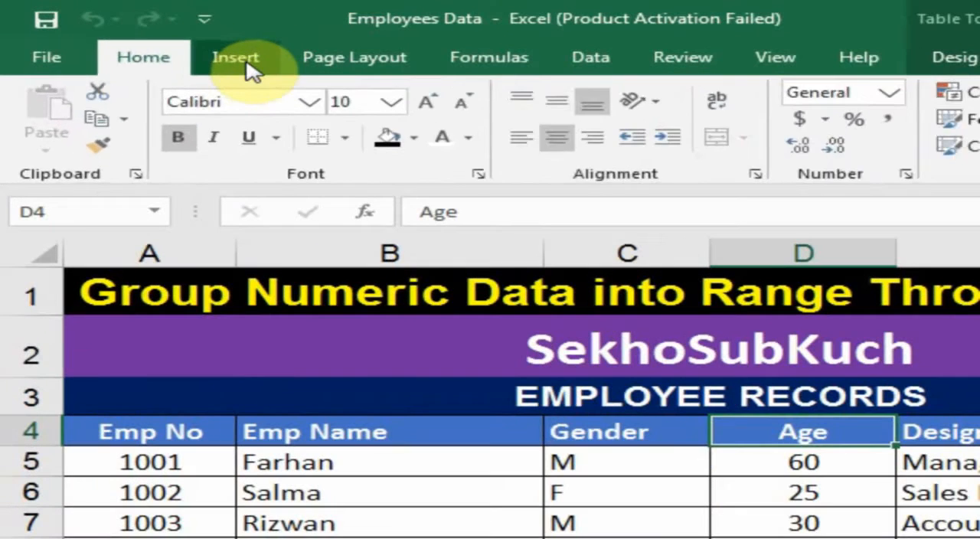
left_click(190, 47)
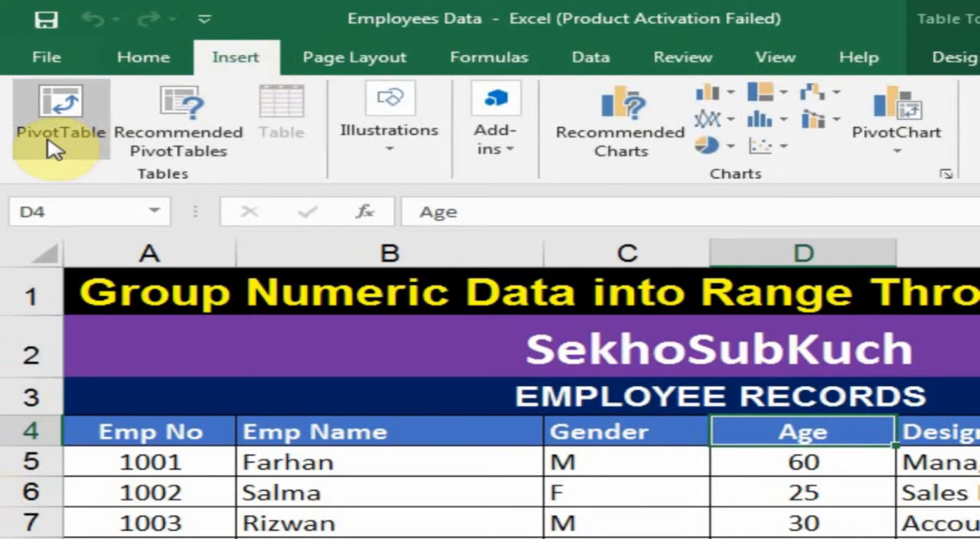
left_click(47, 142)
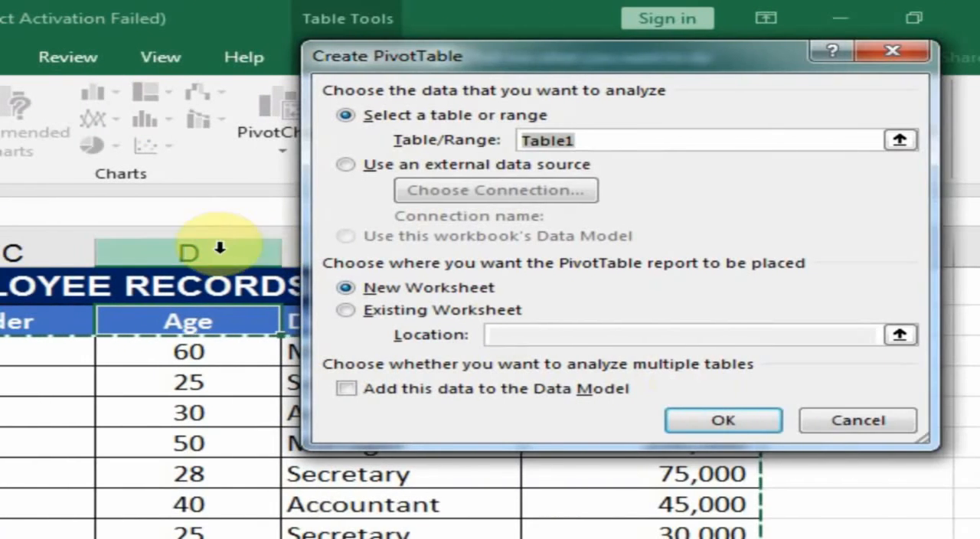
left_click(836, 419)
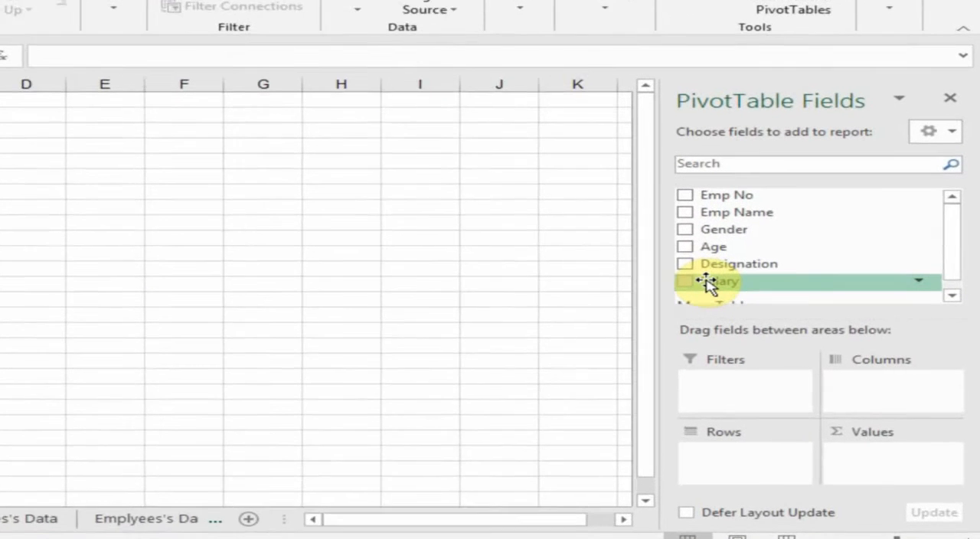
Add the Salary field to the Values area of the PivotTable
left_click_drag(767, 301, 770, 307)
left_click_drag(692, 285, 872, 463)
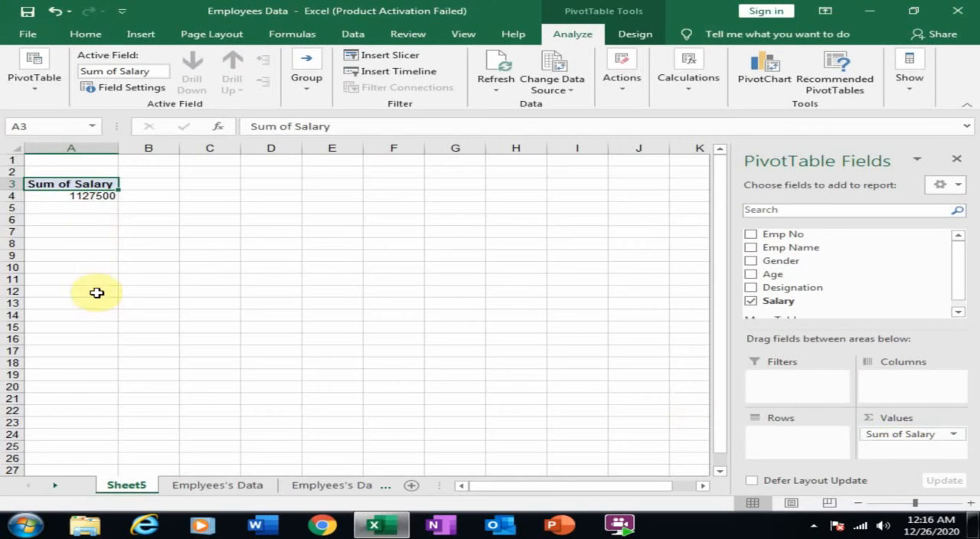
left_click(98, 196)
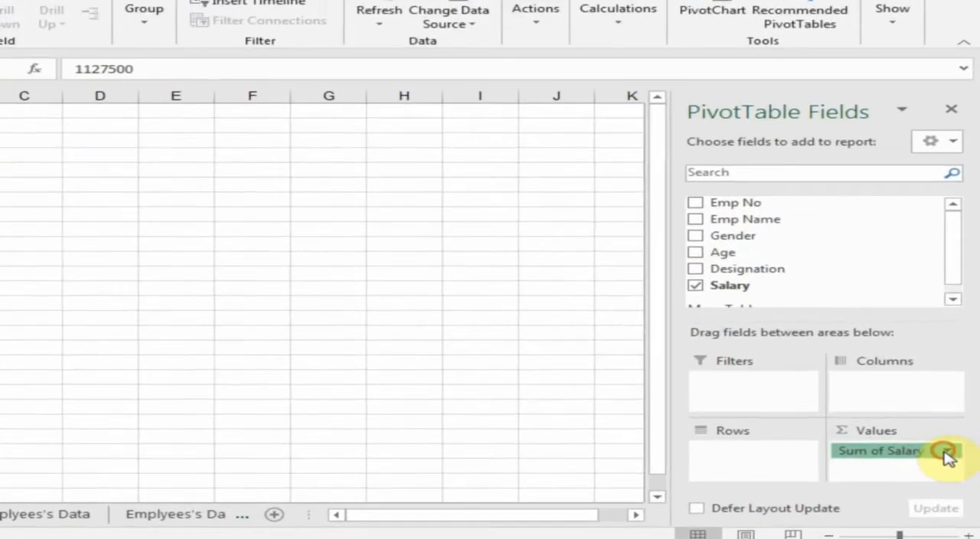
Change the Salary value field's summary calculation to Count
left_click(951, 435)
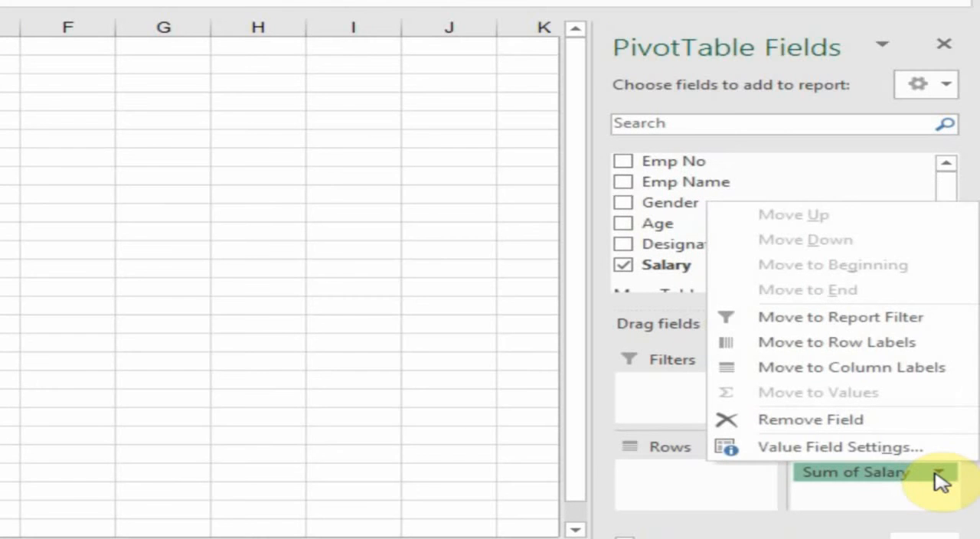
left_click(840, 451)
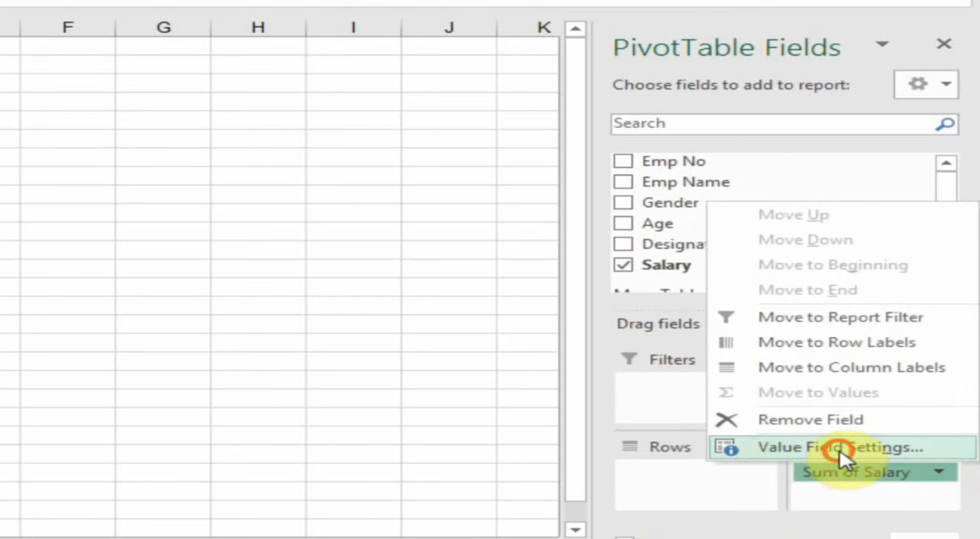
left_click(378, 59)
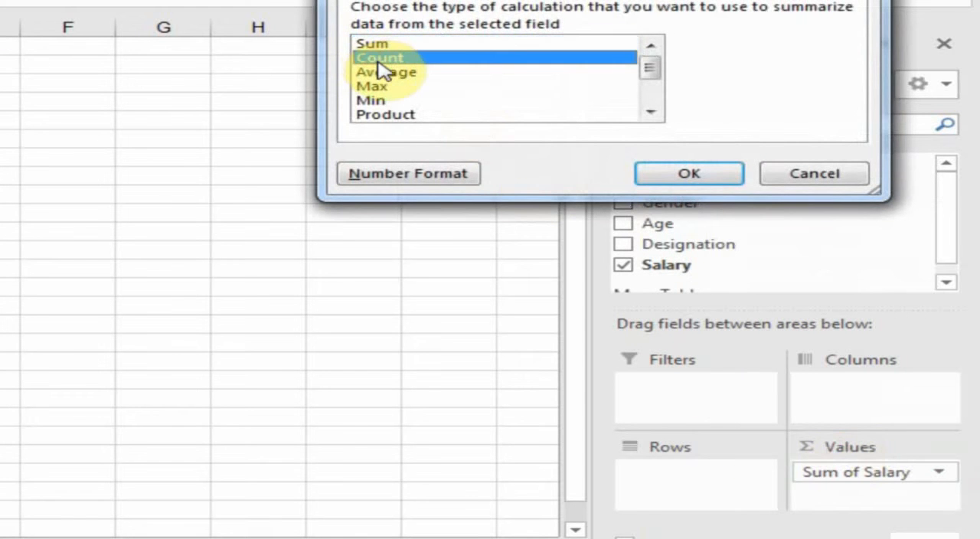
left_click(708, 178)
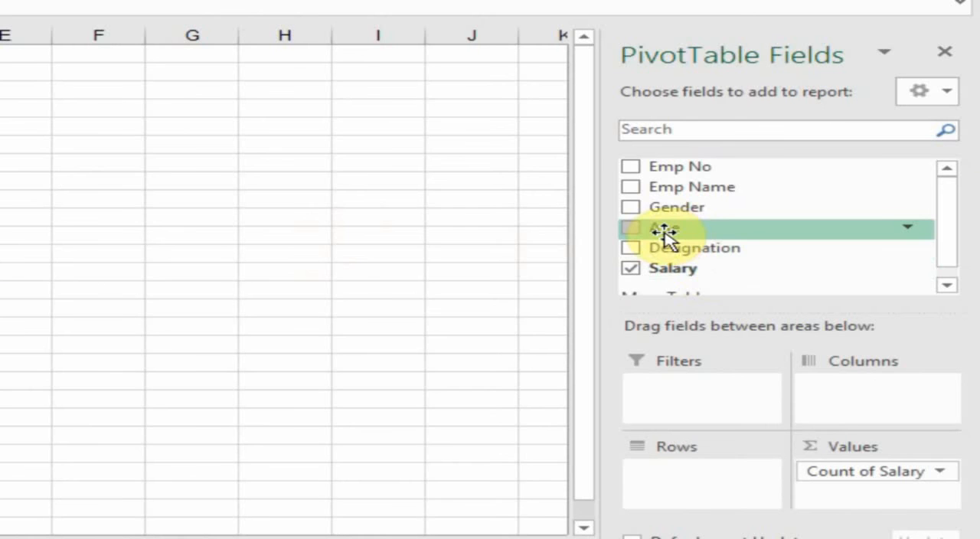
Add the Age field to the Rows area of the PivotTable
left_click_drag(666, 229, 690, 479)
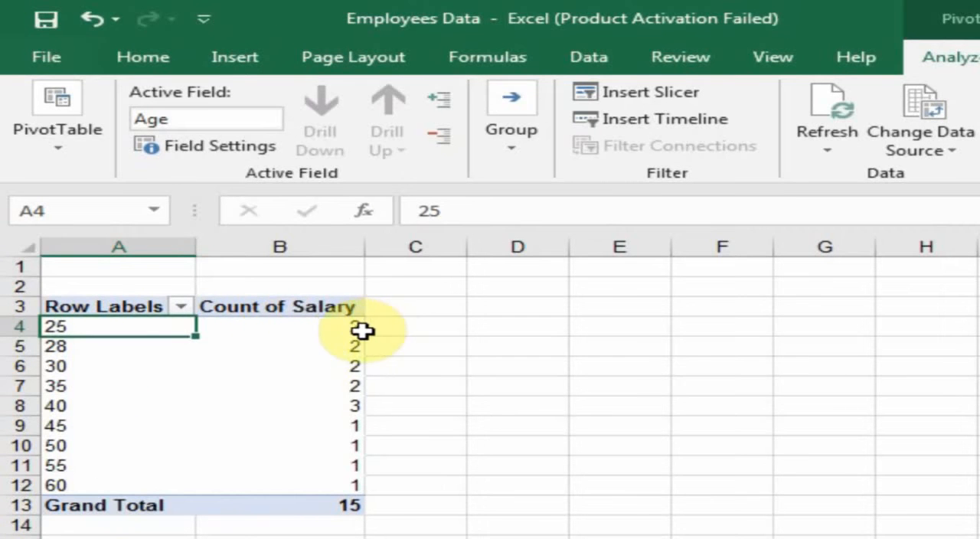
left_click(357, 330)
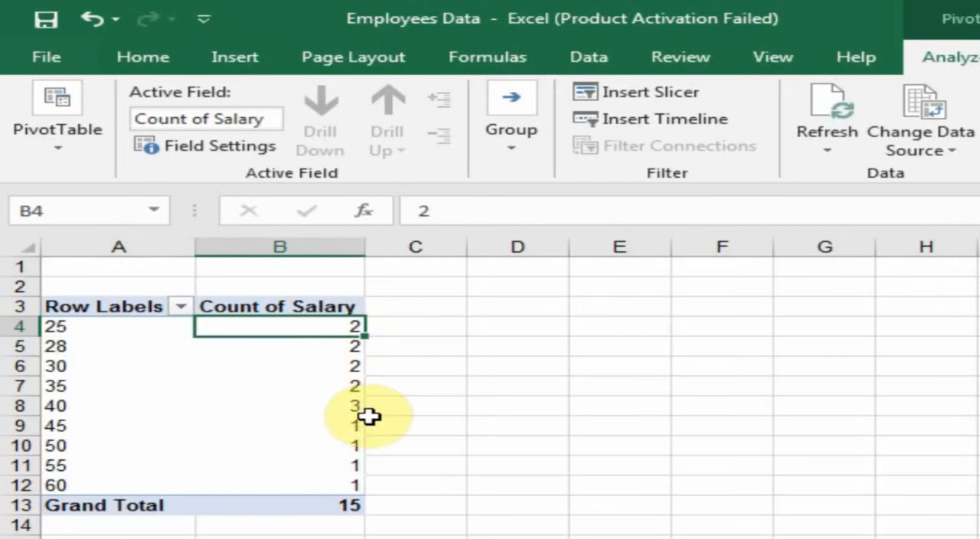
Group the Age row labels into ranges starting at 21, ending at 60, in intervals of 10
left_click(112, 327)
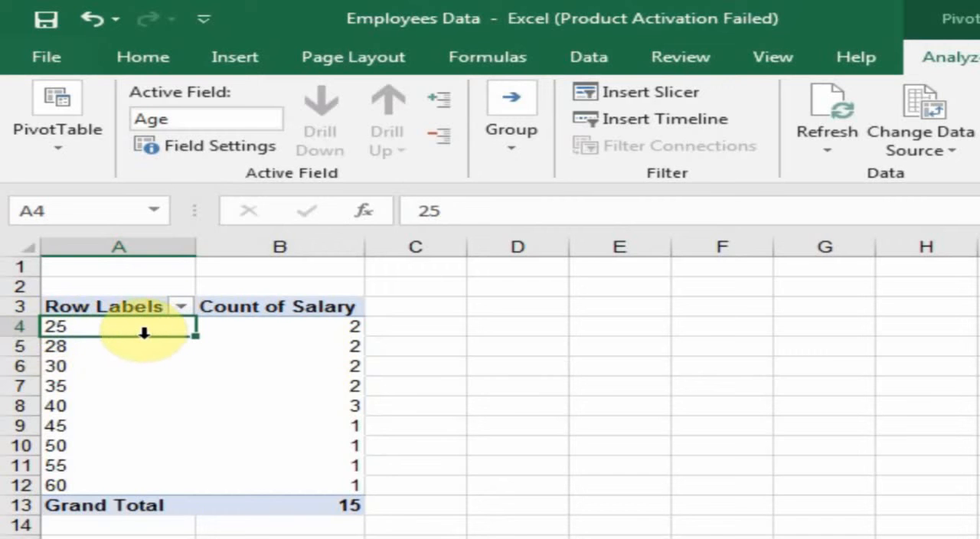
left_click(501, 157)
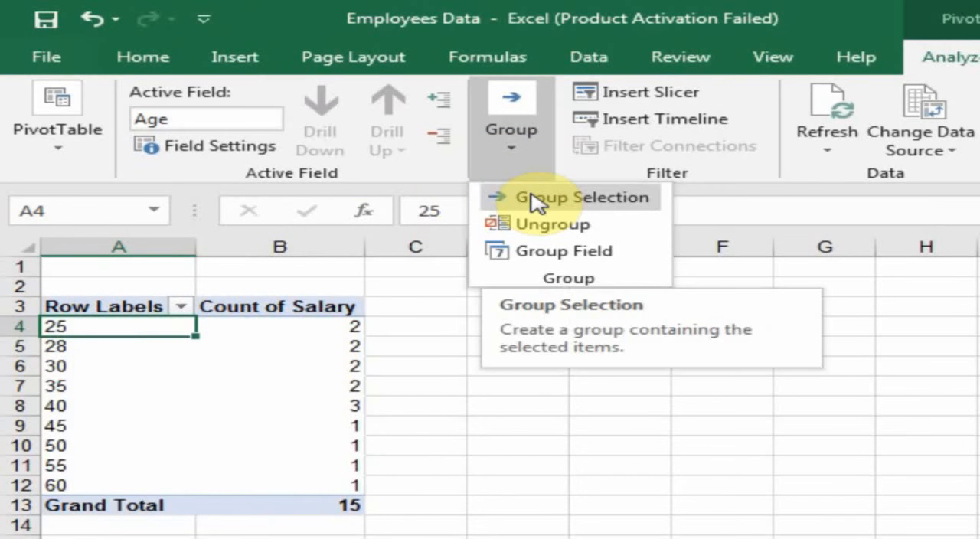
left_click(533, 201)
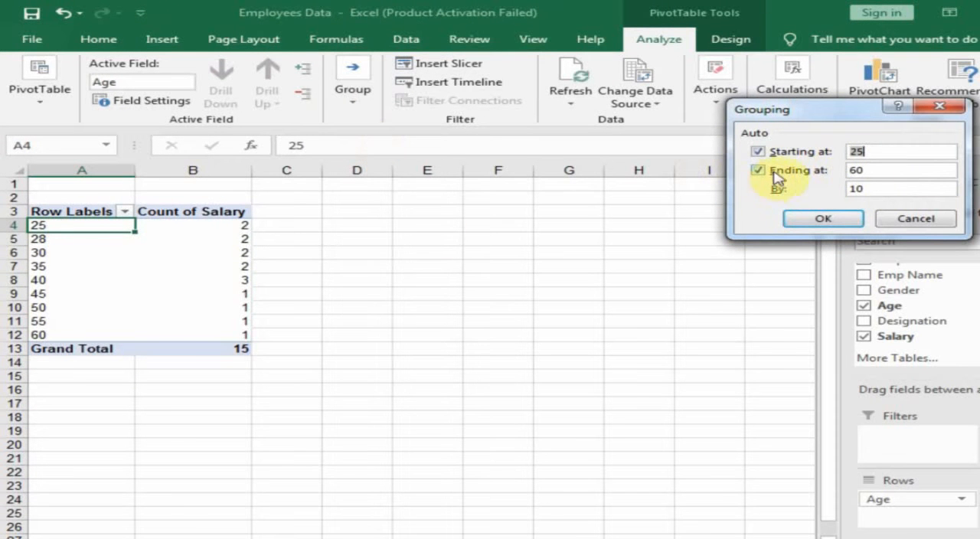
left_click(872, 171)
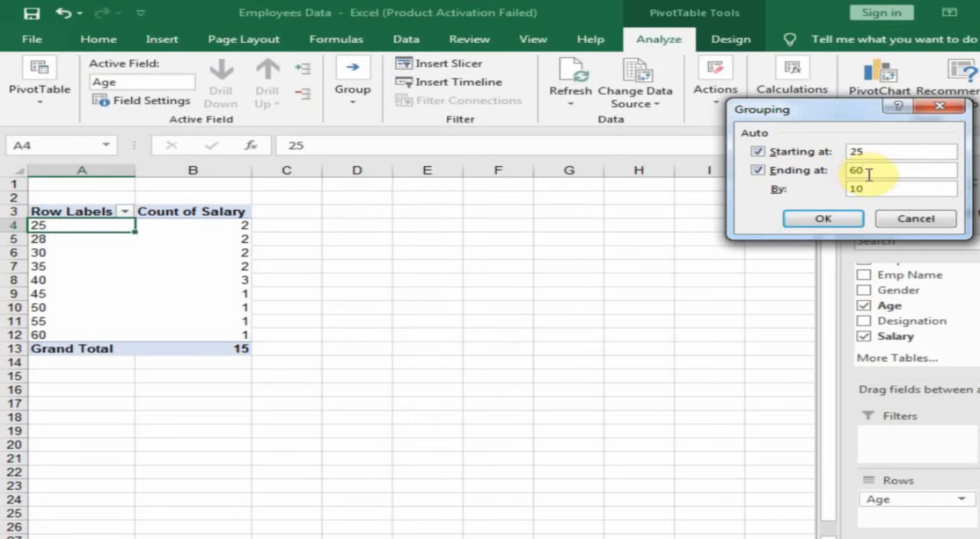
left_click(760, 153)
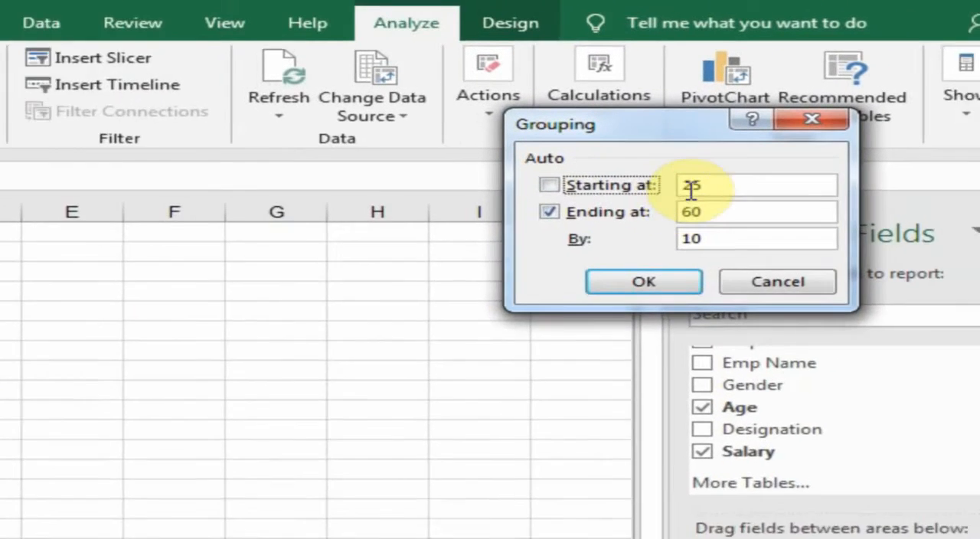
left_click(821, 162)
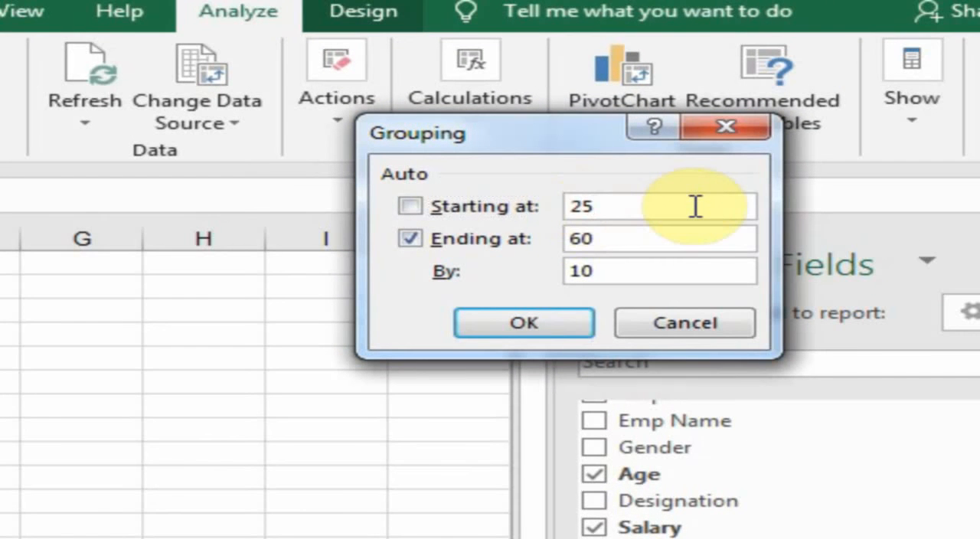
key("BackSpace")
type("1")
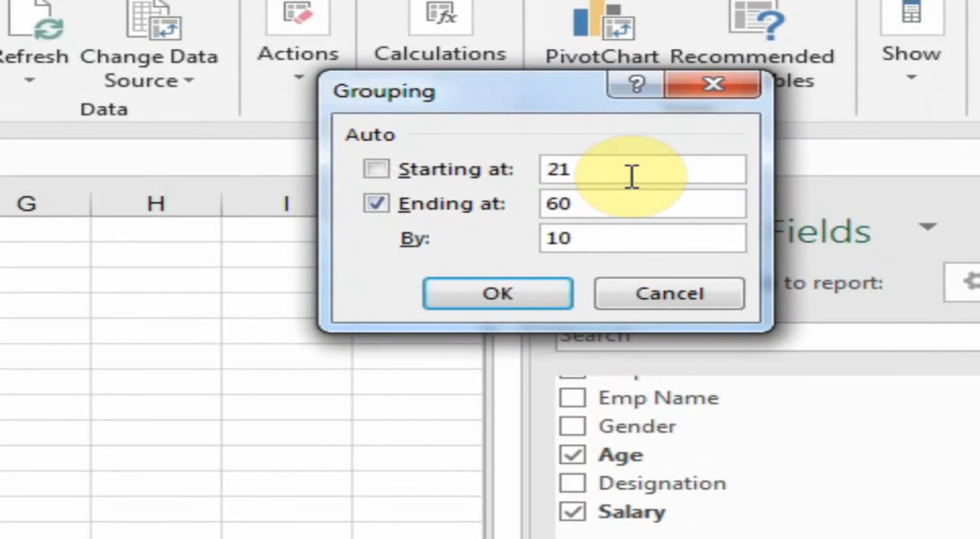
left_click(573, 236)
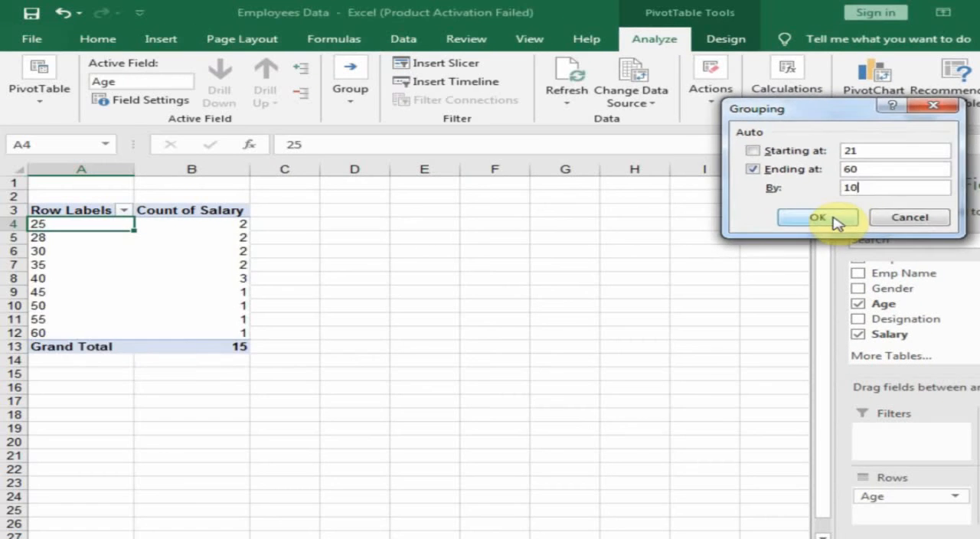
left_click(590, 273)
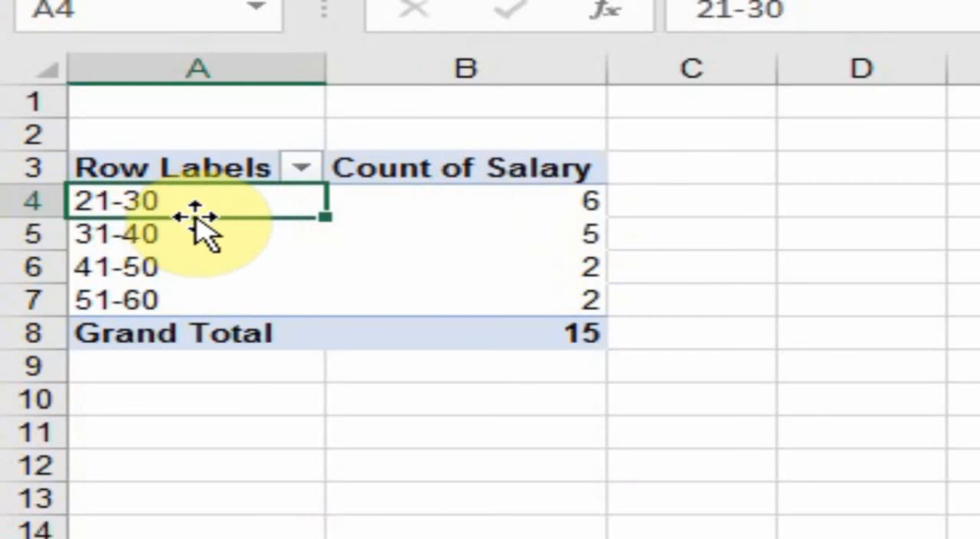
Examine the employee count for each age range in the grouped PivotTable
left_click(521, 197)
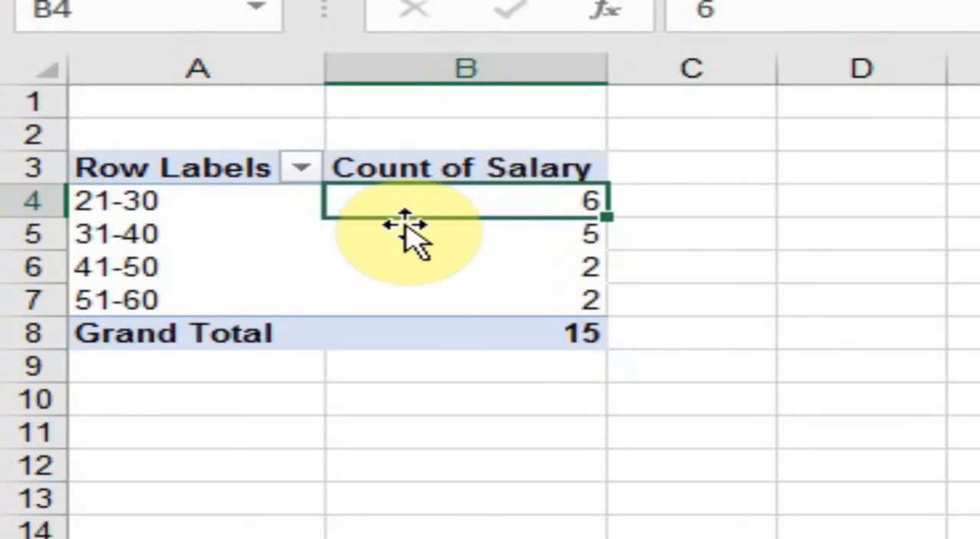
left_click(92, 254)
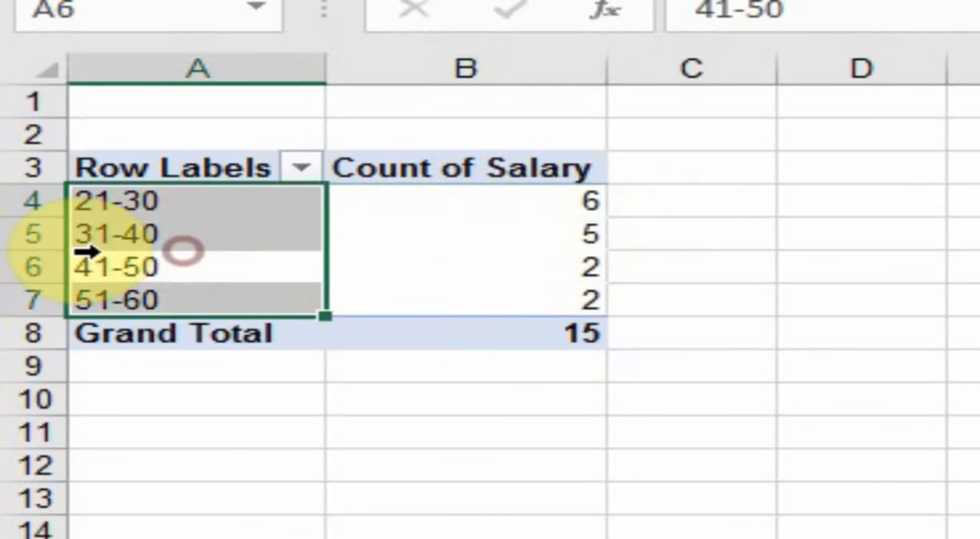
left_click(111, 244)
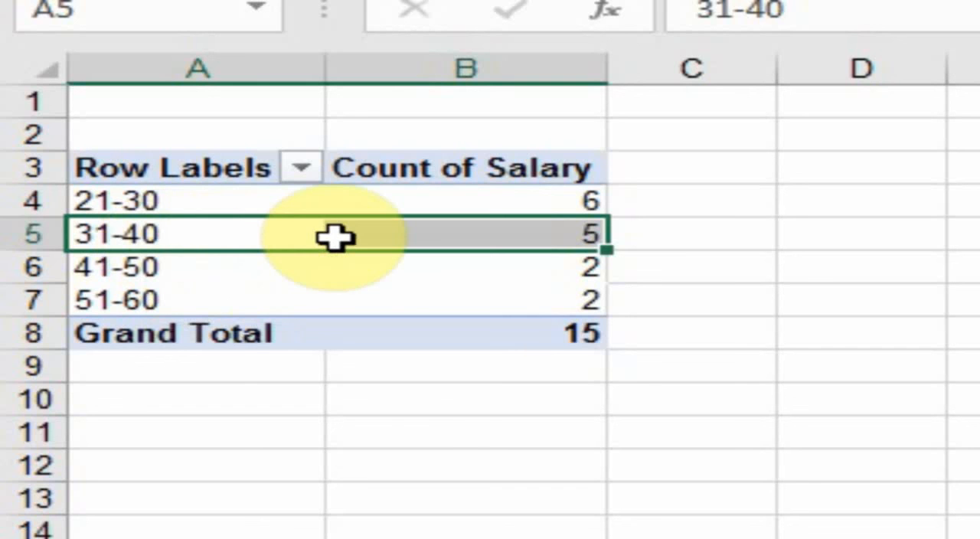
left_click(534, 243)
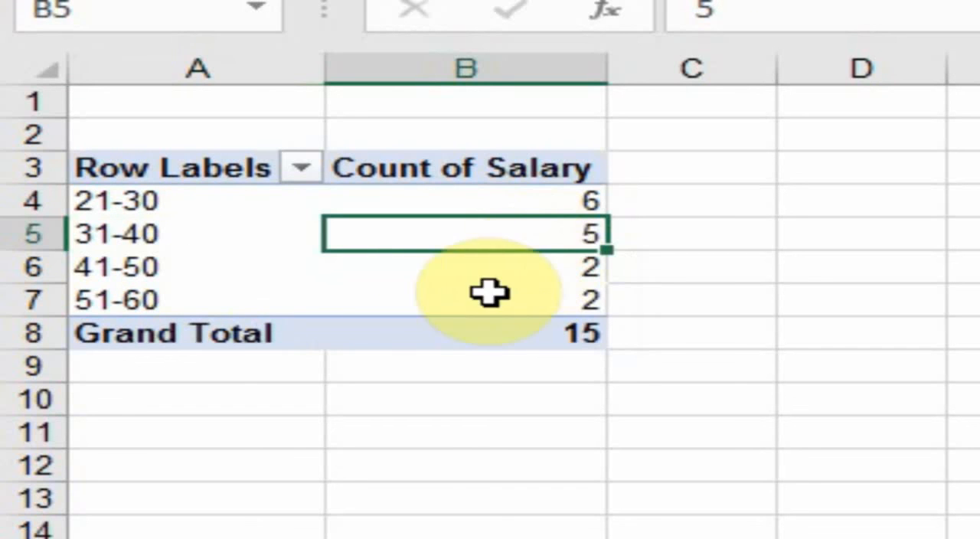
left_click(156, 272)
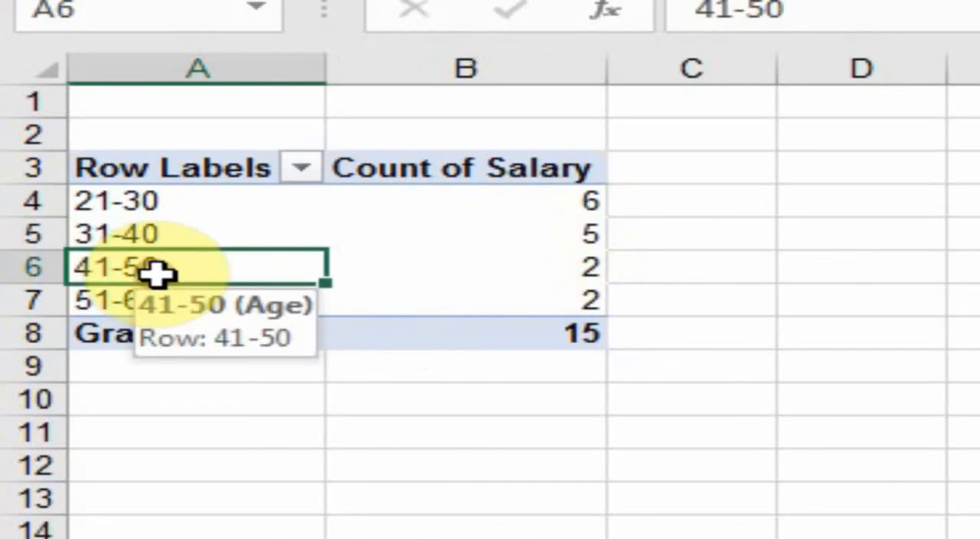
left_click(490, 271)
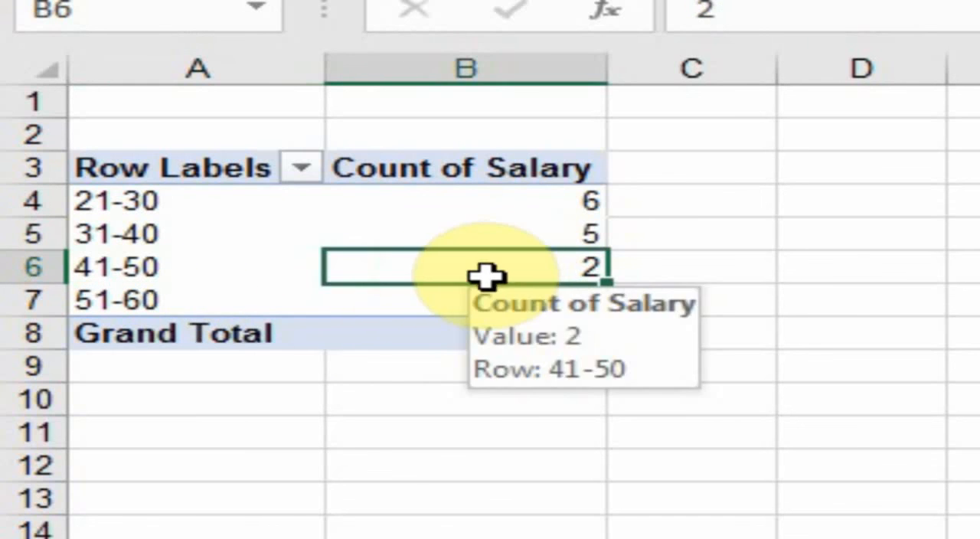
left_click(173, 303)
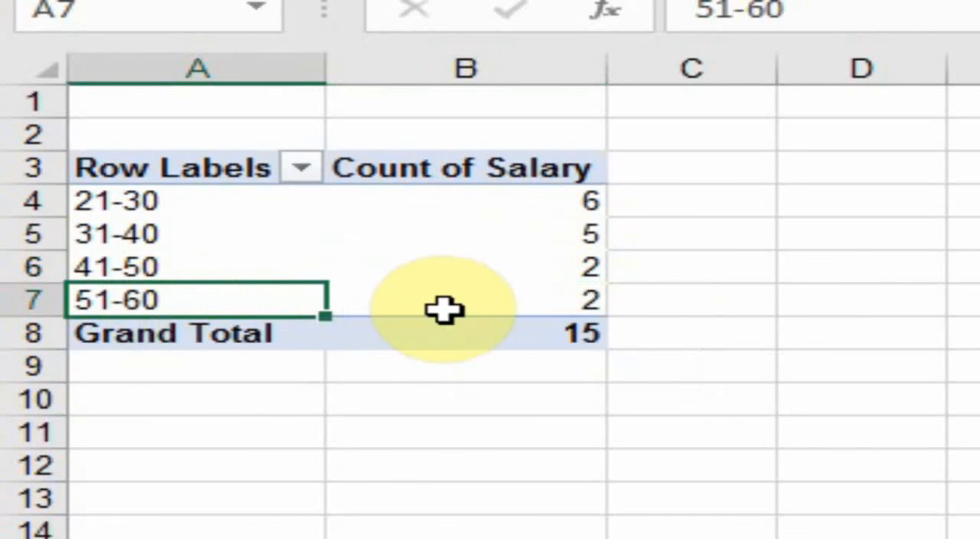
left_click(576, 310)
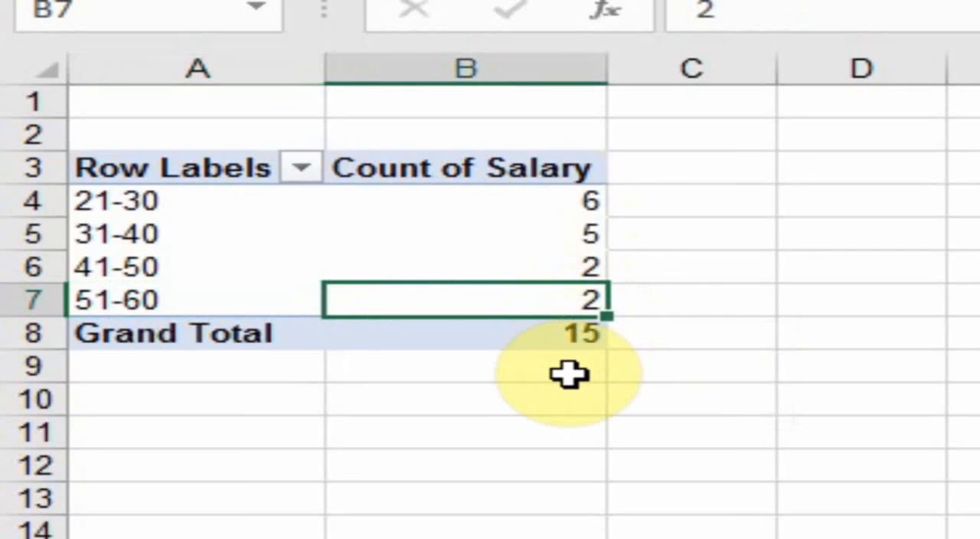